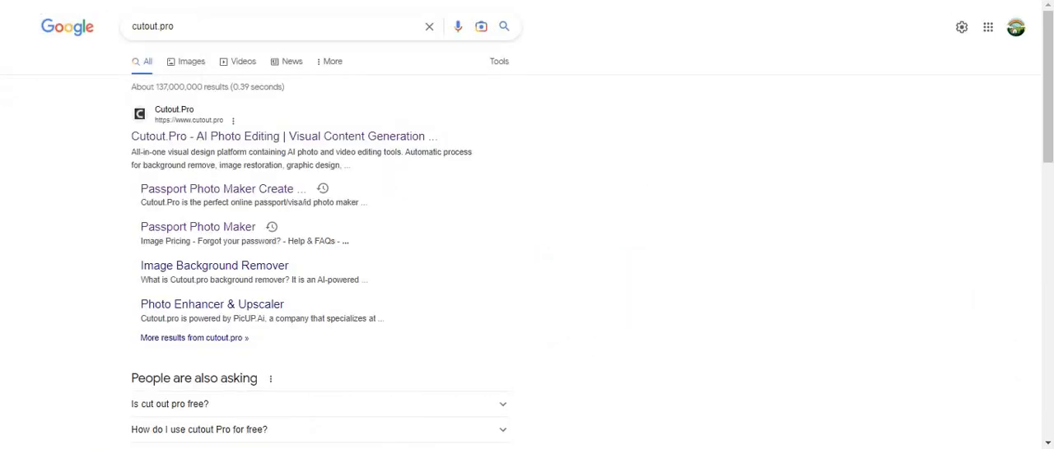
# - Go to the Google home page and search for cutout.pro
pyautogui.write('google')
pyautogui.press('Return')
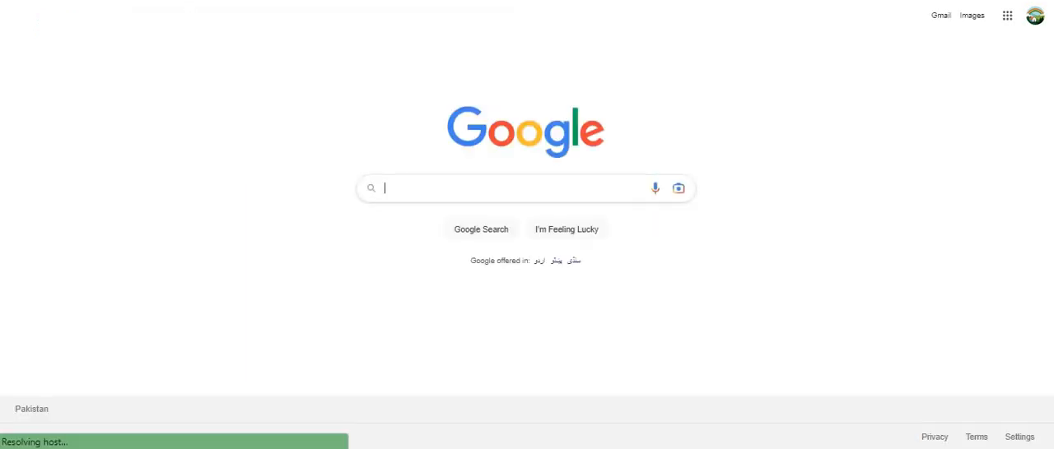
pyautogui.write('c')
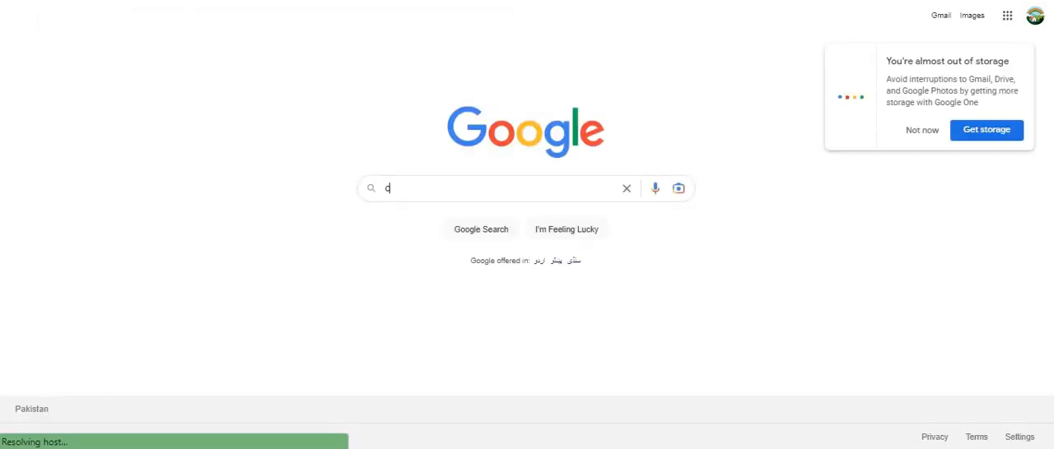
pyautogui.write('ut')
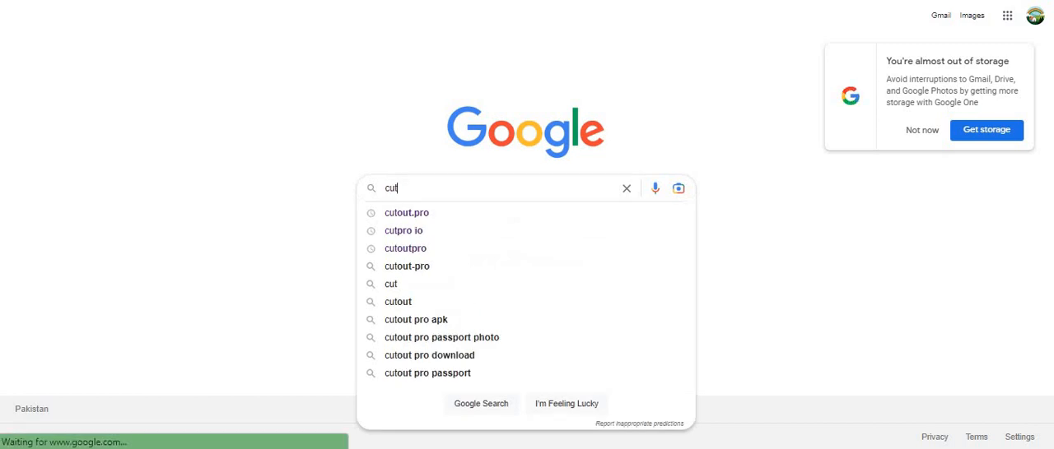
pyautogui.write('out.pro')
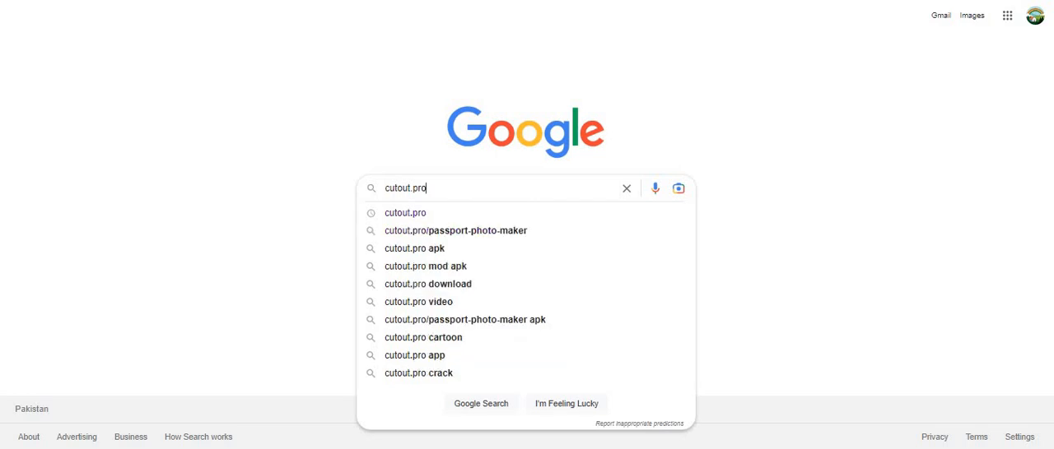
pyautogui.press('Return')
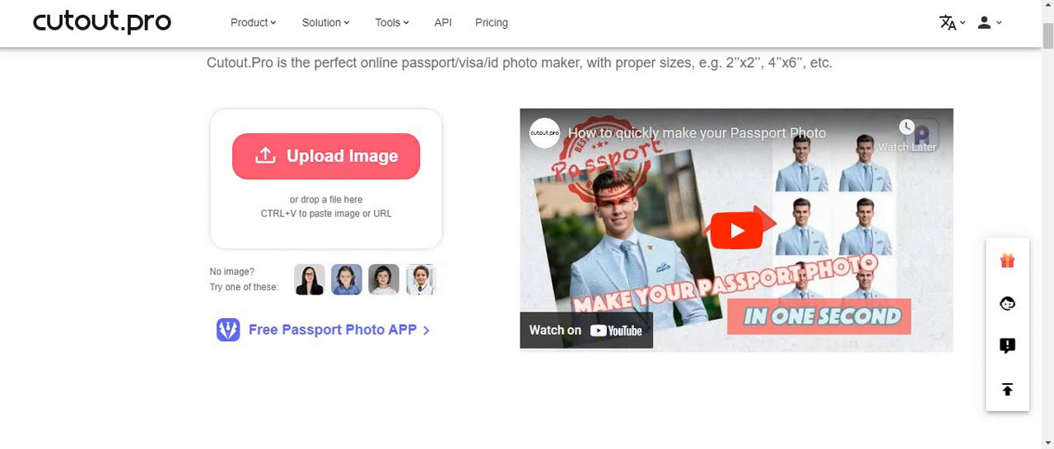
# - Upload the photo 1-change1.jpg from the Pic folder to the passport photo maker
pyautogui.click(326, 156)
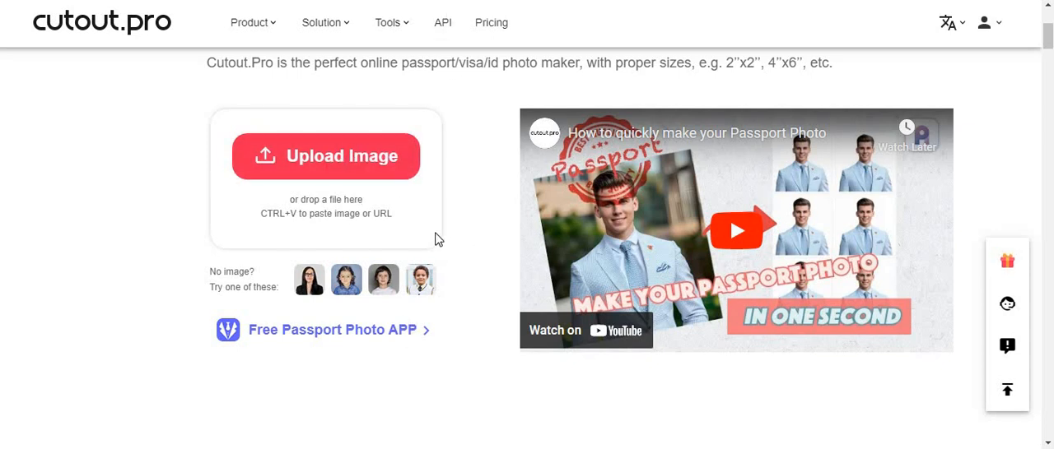
pyautogui.hotkey('alt', 'Tab')
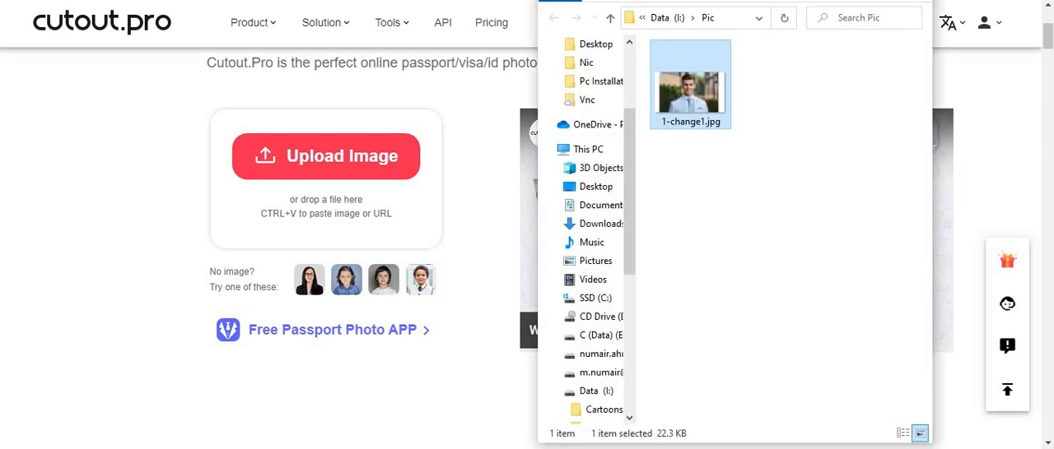
pyautogui.moveTo(683, 97); pyautogui.dragTo(337, 172)
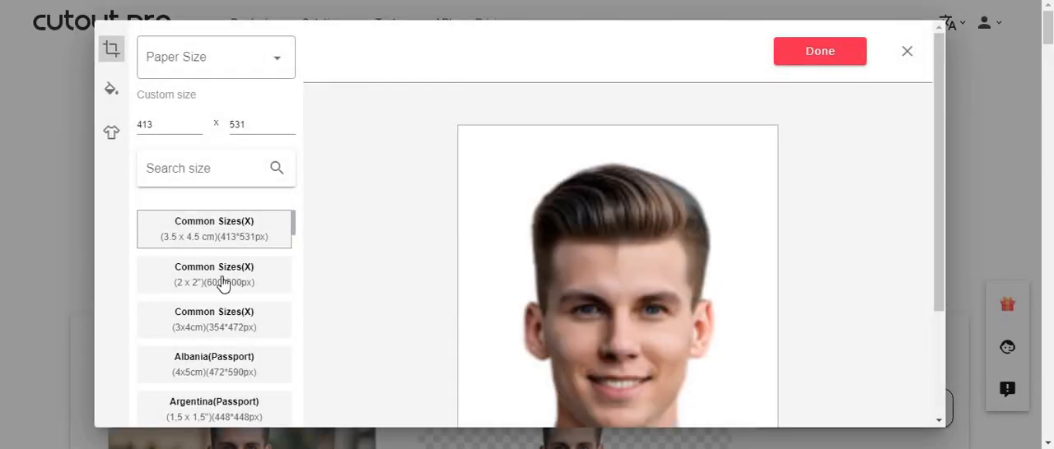
# - Find the Pakistan(Passport) preset by searching the photo sizes for "paki" and apply its 2 x 2" (600*600px) format
pyautogui.scroll(-2, 230, 262)
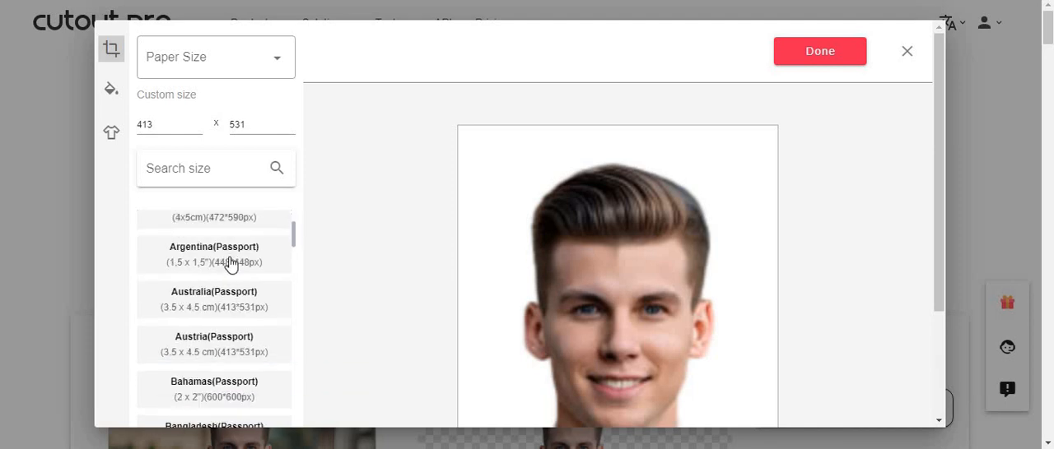
pyautogui.scroll(1, 237, 278)
pyautogui.scroll(-1, 240, 331)
pyautogui.scroll(-6, 240, 331)
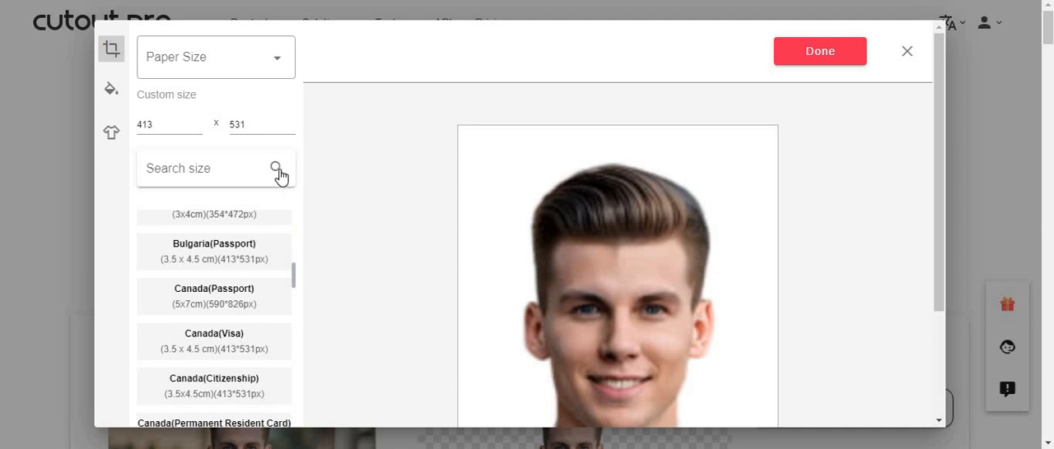
pyautogui.click(234, 167)
pyautogui.write('paki')
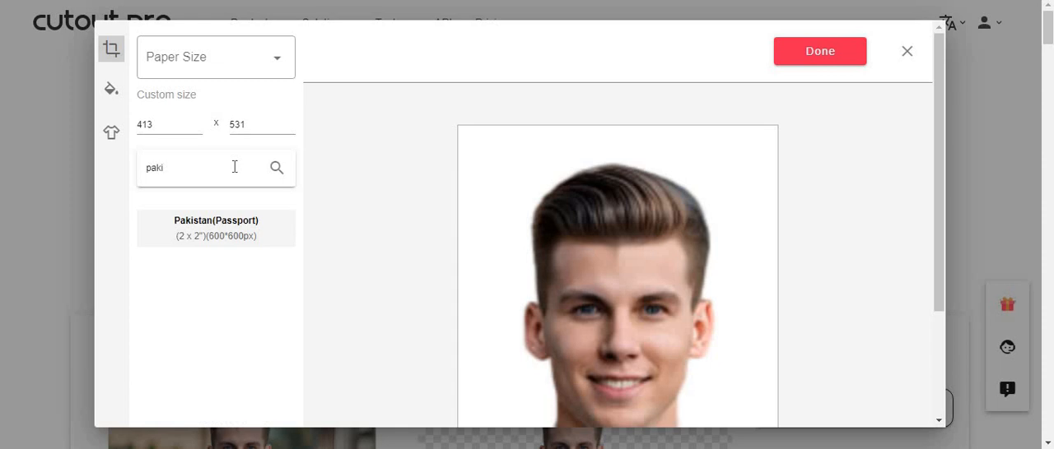
pyautogui.click(220, 228)
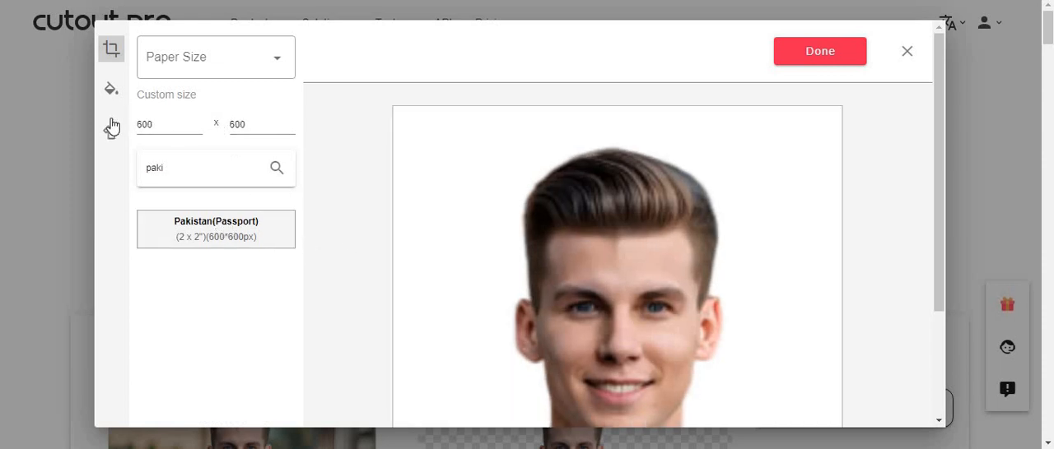
pyautogui.scroll(-1, 608, 239)
pyautogui.scroll(-3, 607, 240)
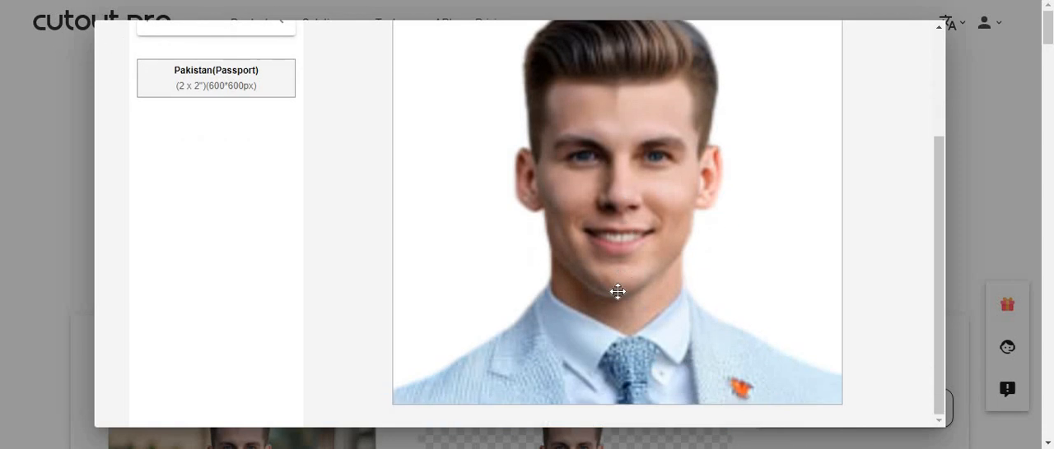
pyautogui.scroll(4, 615, 294)
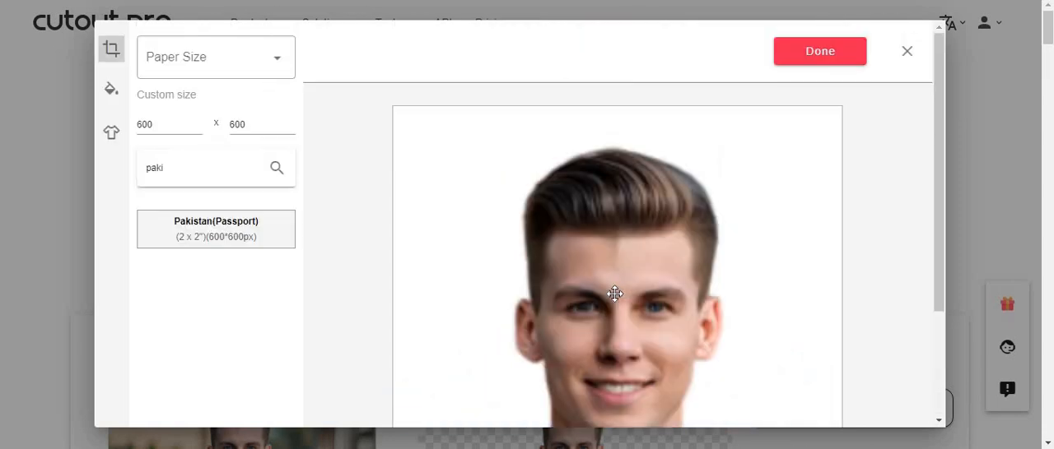
# - Change the photo's background to the medium blue classical color and check the whole portrait
pyautogui.click(112, 92)
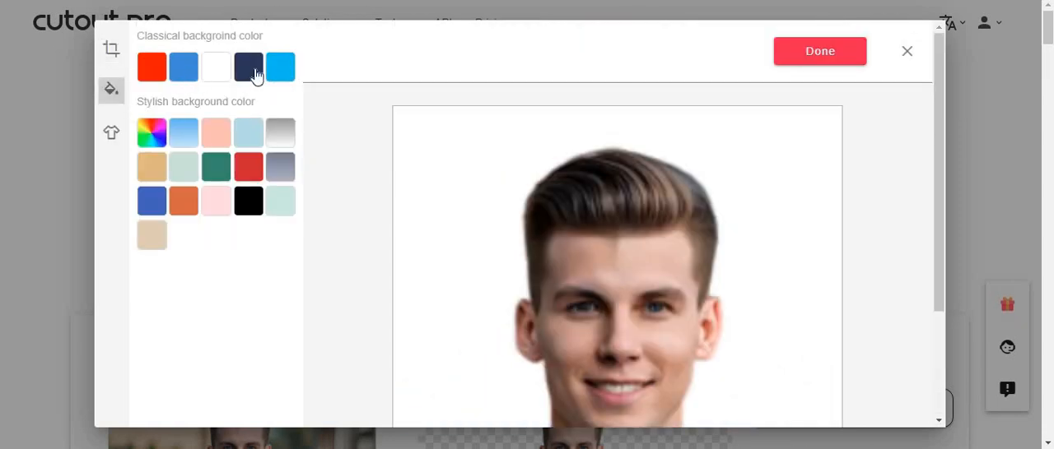
pyautogui.click(184, 69)
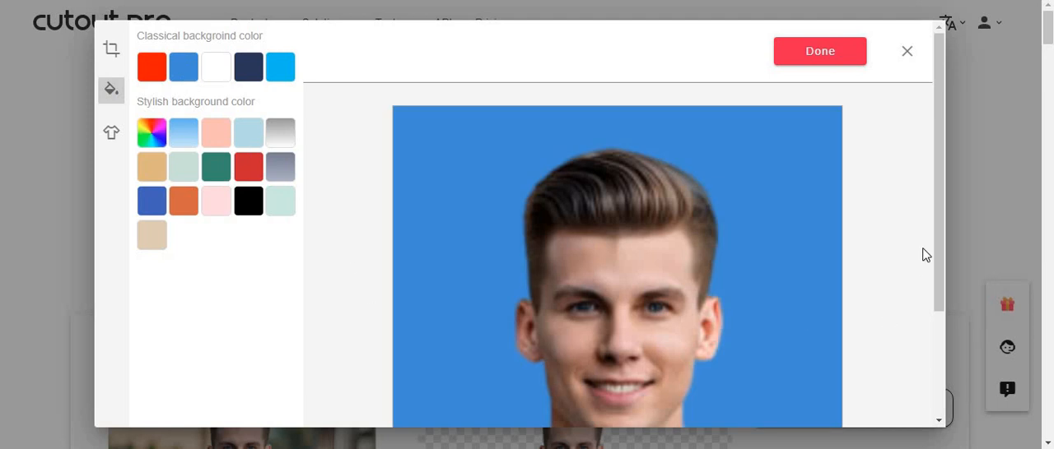
pyautogui.moveTo(941, 249); pyautogui.dragTo(934, 350)
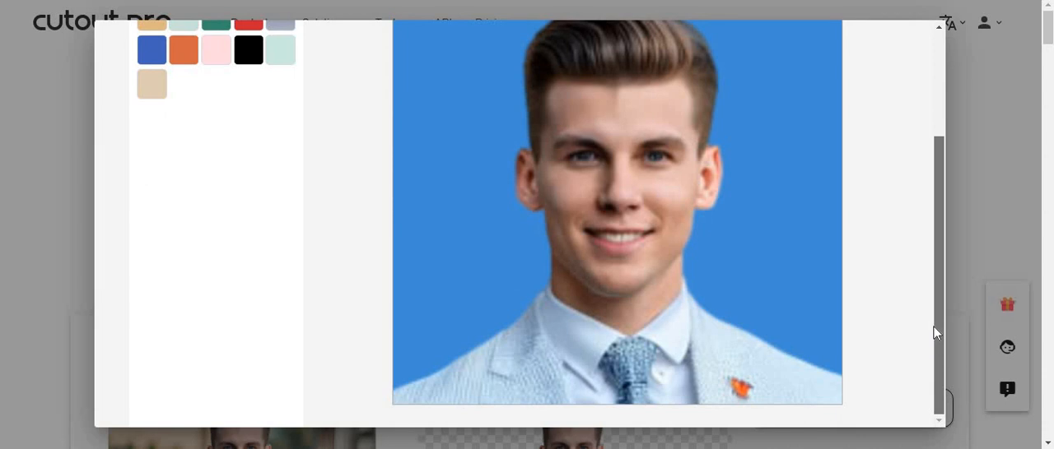
pyautogui.scroll(2, 931, 261)
pyautogui.scroll(2, 931, 247)
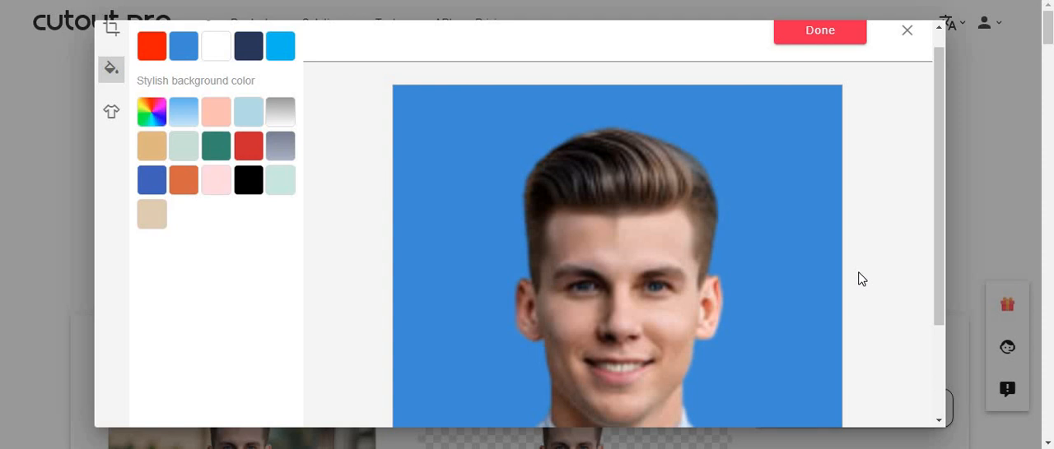
# - Try the men's light-blue collared shirt on the portrait, then dress it in the beige suit with black shirt and tie
pyautogui.click(114, 119)
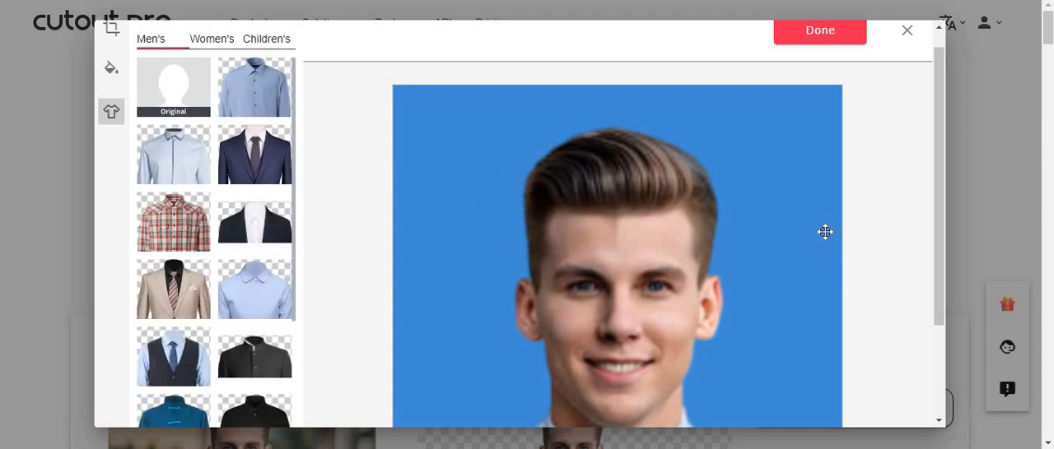
pyautogui.moveTo(941, 147); pyautogui.dragTo(944, 234)
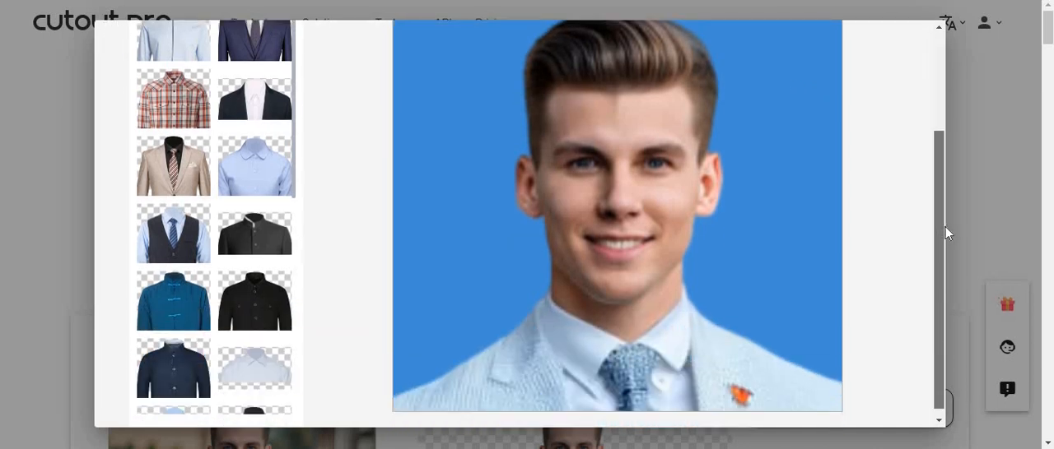
pyautogui.click(257, 174)
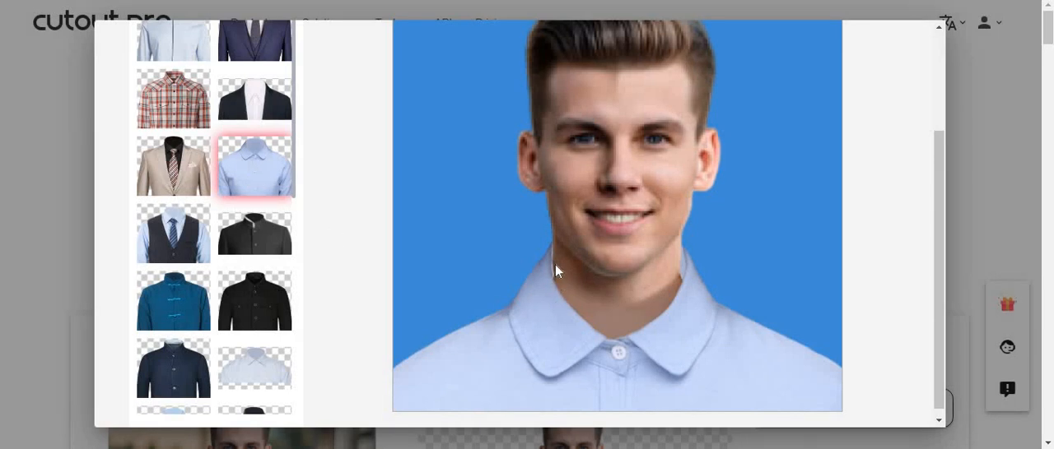
pyautogui.click(174, 172)
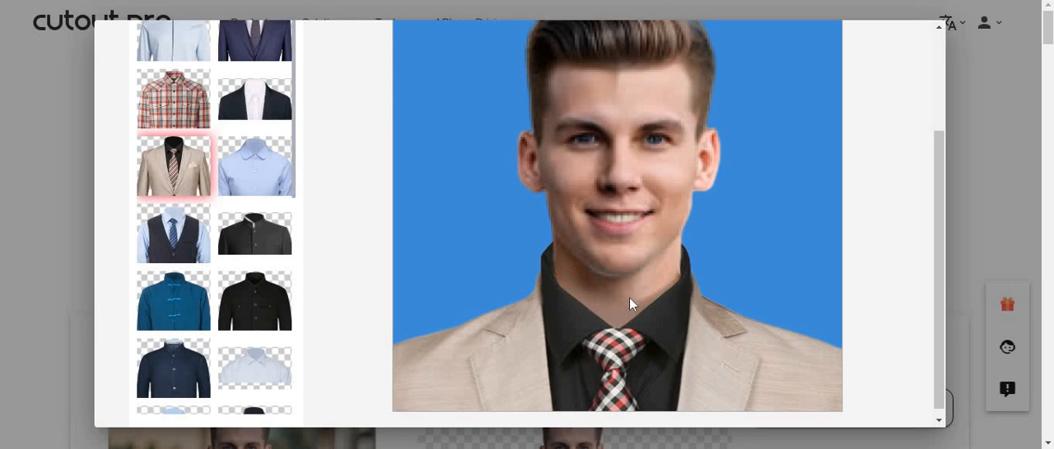
pyautogui.scroll(2, 628, 298)
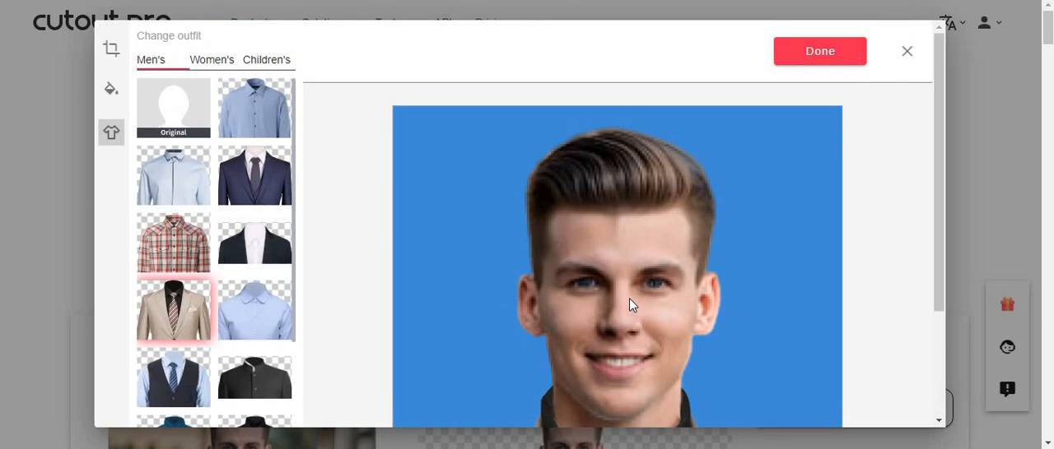
# - Browse the women's and children's outfit collections, return to the men's outfits and review the dressed portrait
pyautogui.click(211, 60)
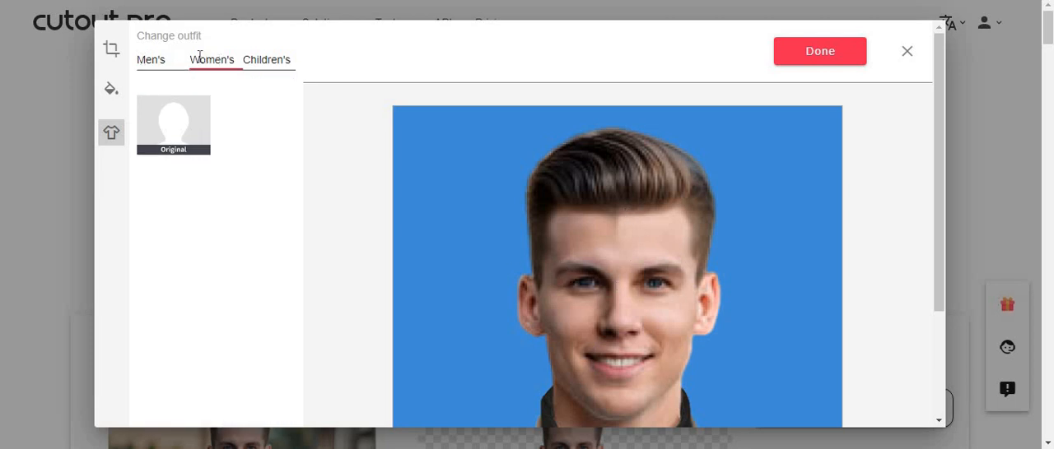
pyautogui.click(273, 59)
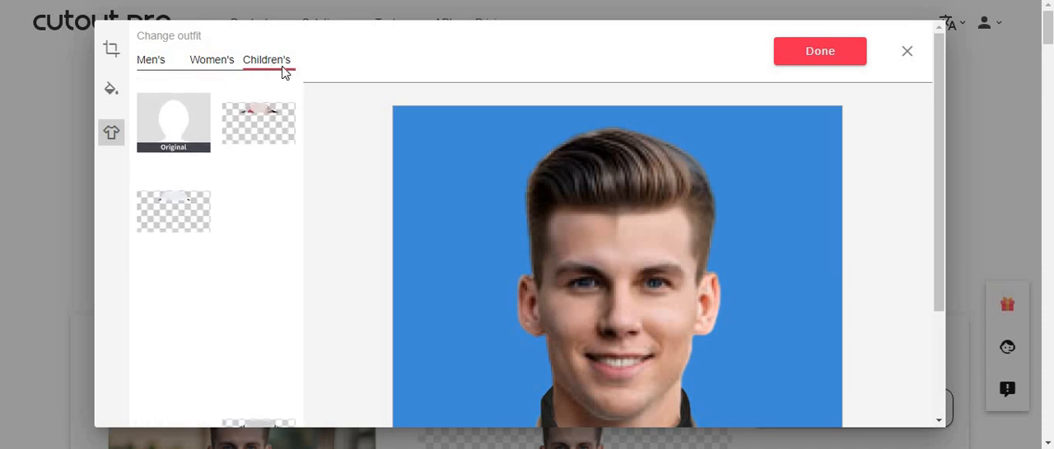
pyautogui.click(214, 62)
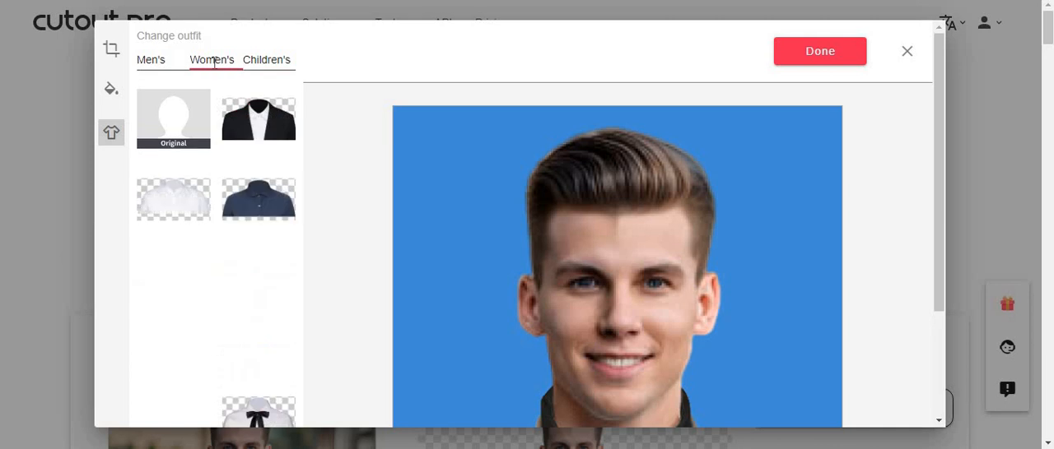
pyautogui.click(155, 61)
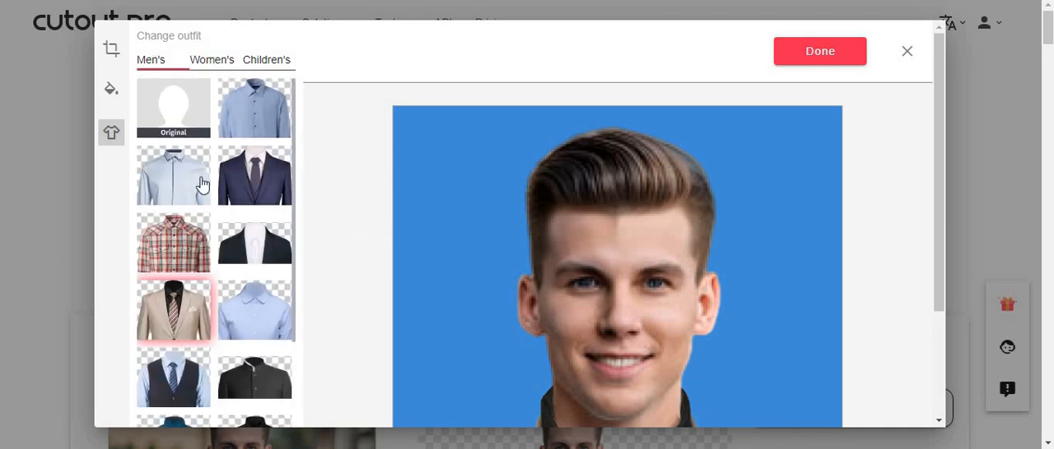
pyautogui.scroll(-1, 505, 268)
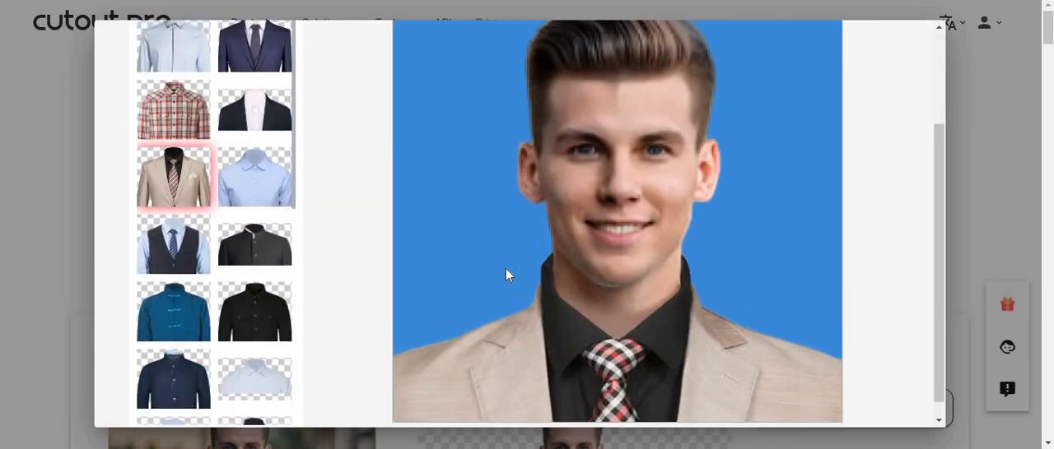
pyautogui.scroll(2, 506, 272)
# - Return to the photo size settings and open the custom width value for editing
pyautogui.click(112, 52)
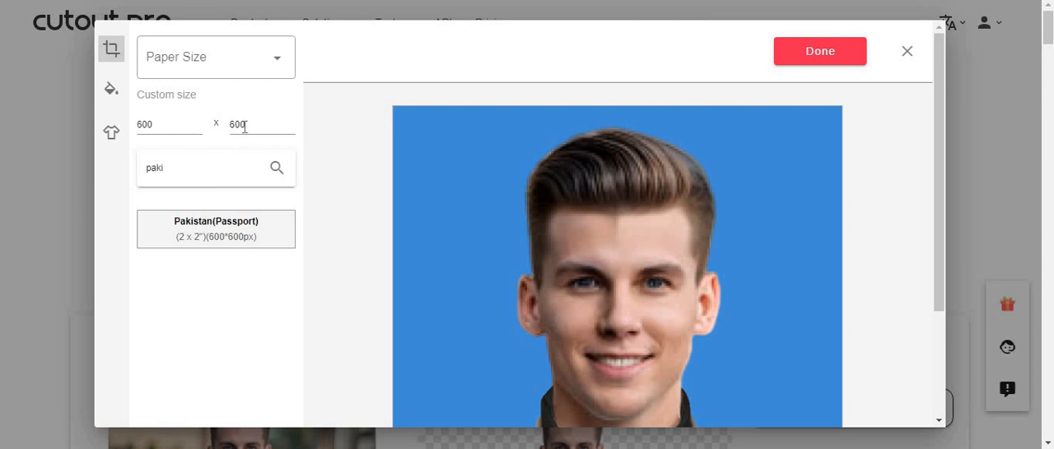
pyautogui.doubleClick(245, 126)
pyautogui.doubleClick(149, 124)
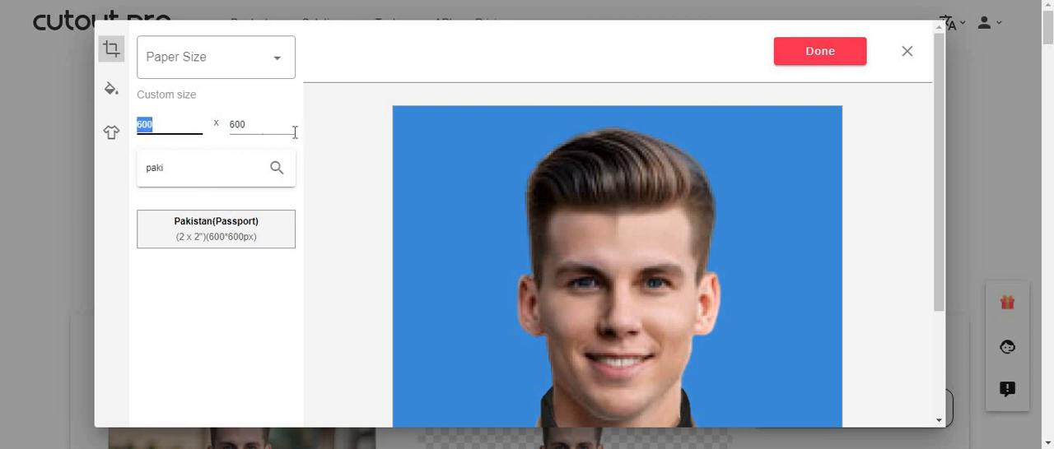